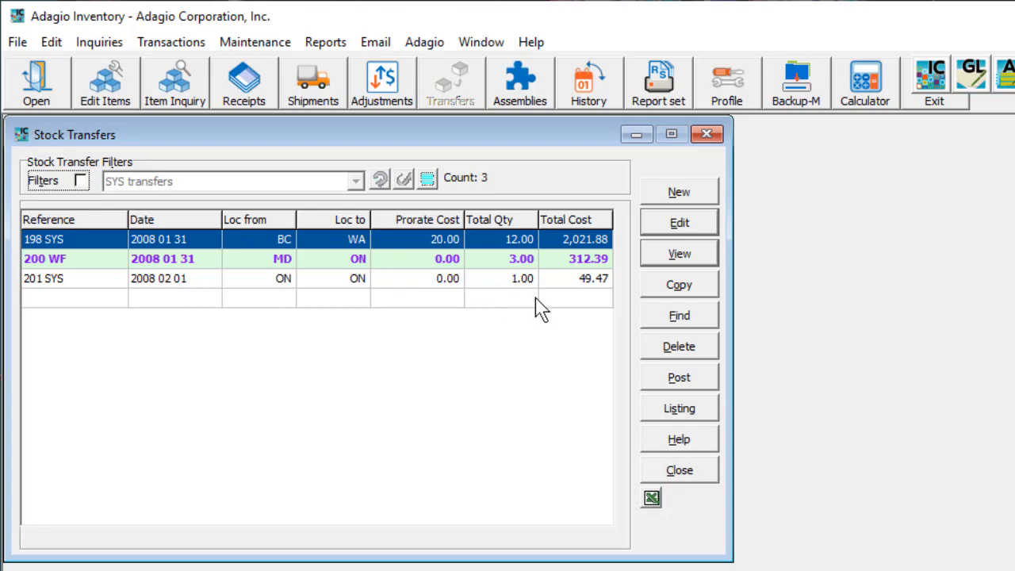
Find stock transfer 200 WF by searching Stock Transfer # for 200
left_click(647, 319)
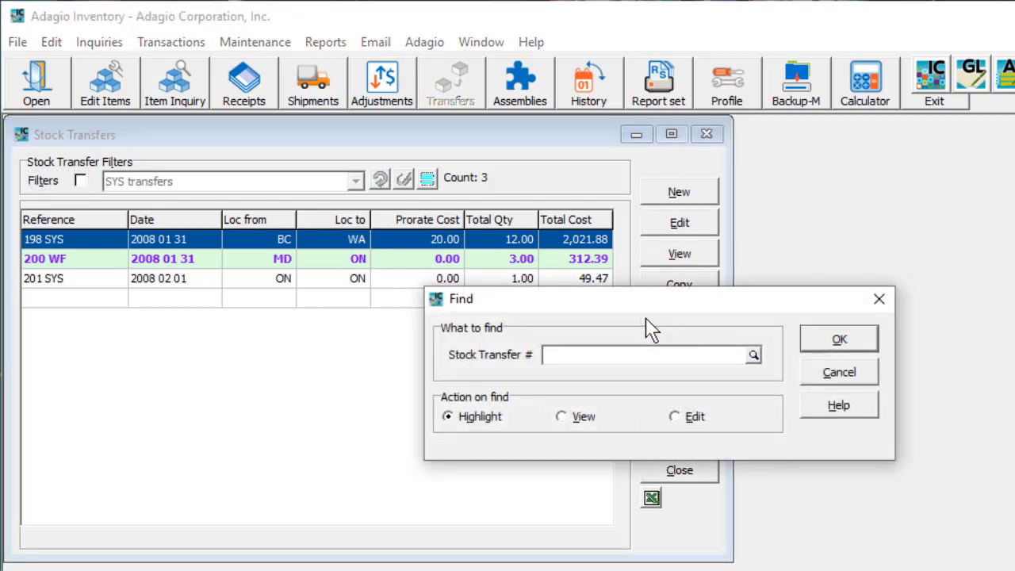
type("200")
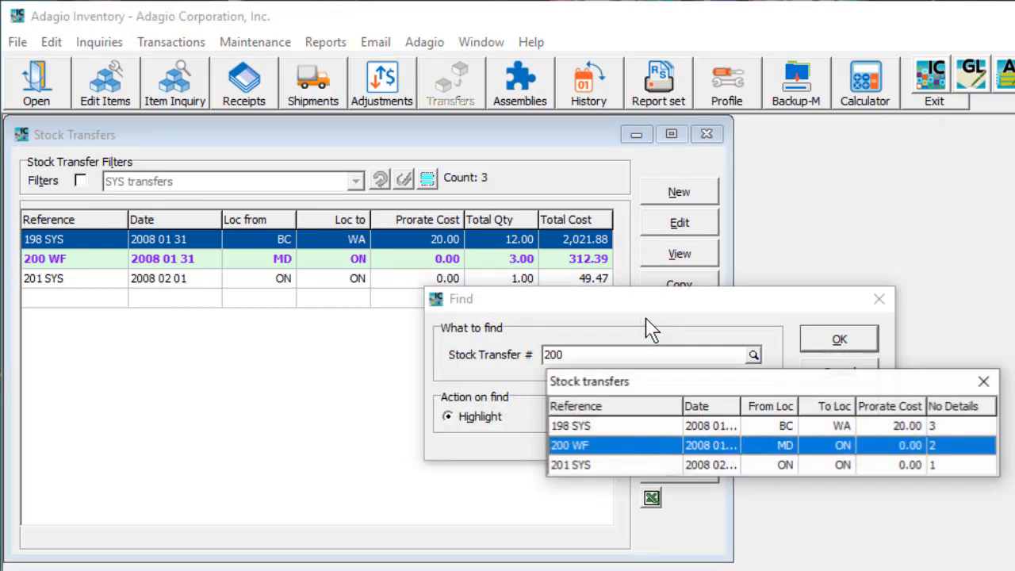
key("Return")
left_click(833, 346)
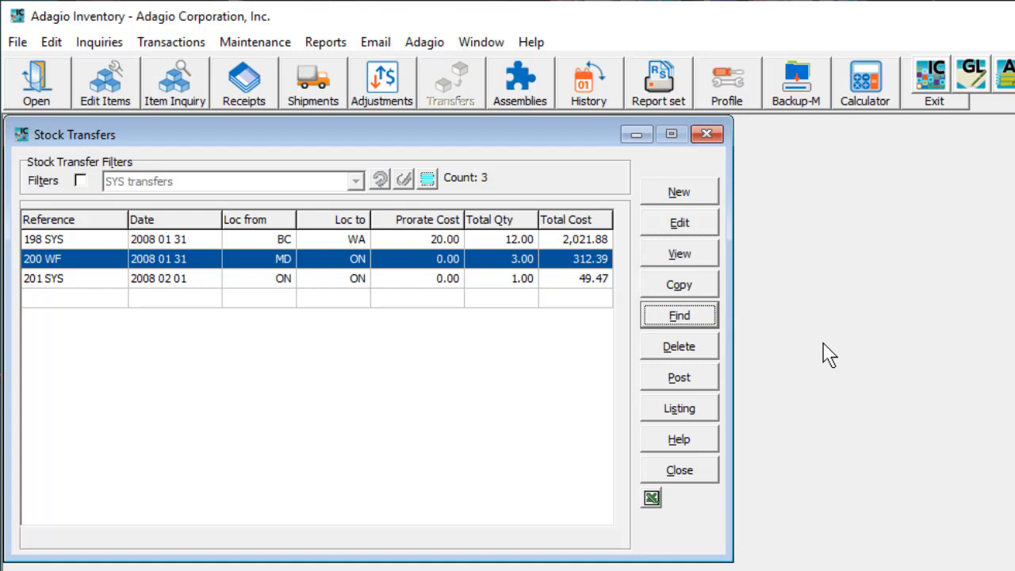
left_click(601, 287, "shift")
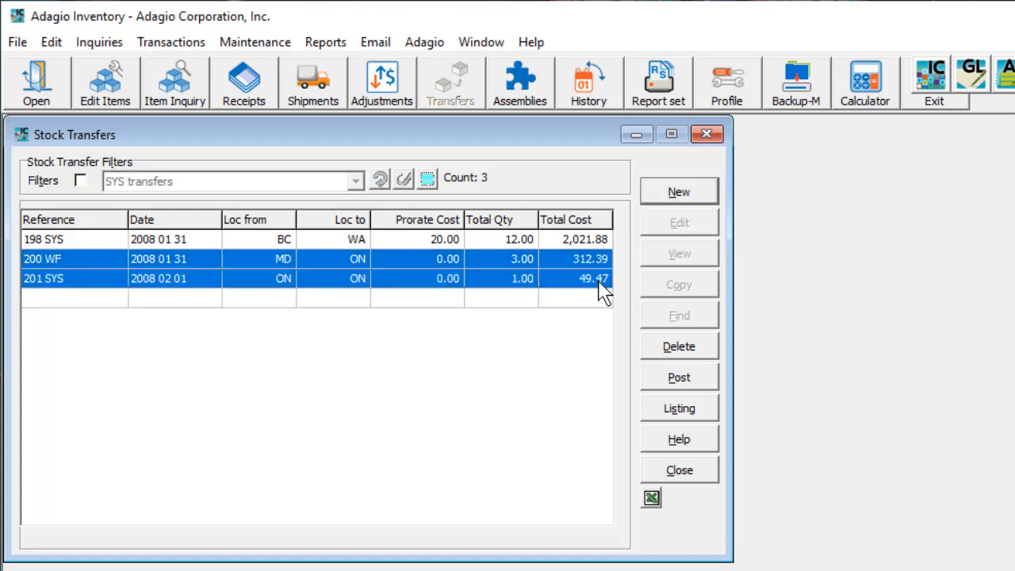
left_click(676, 409)
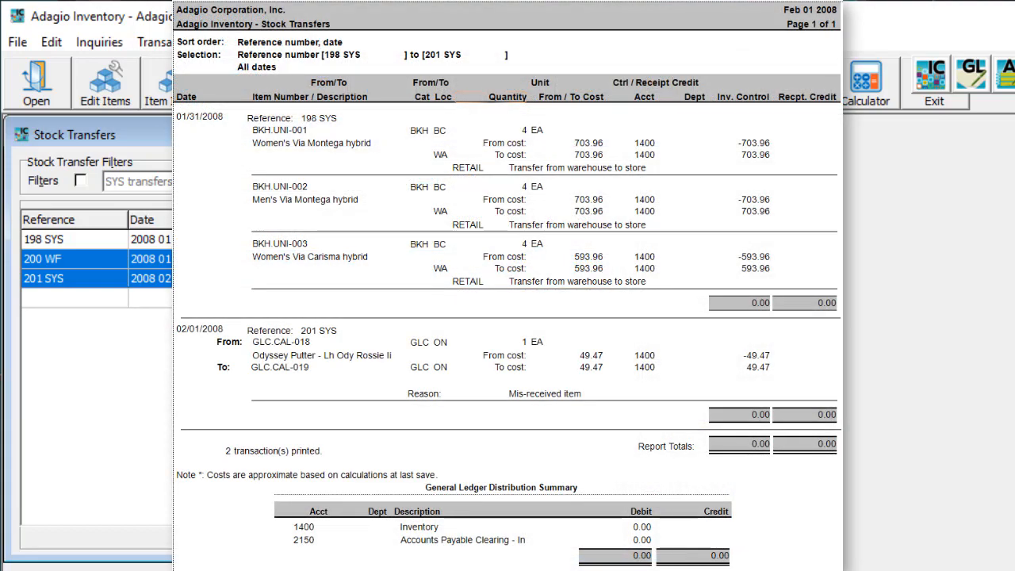
key("Escape")
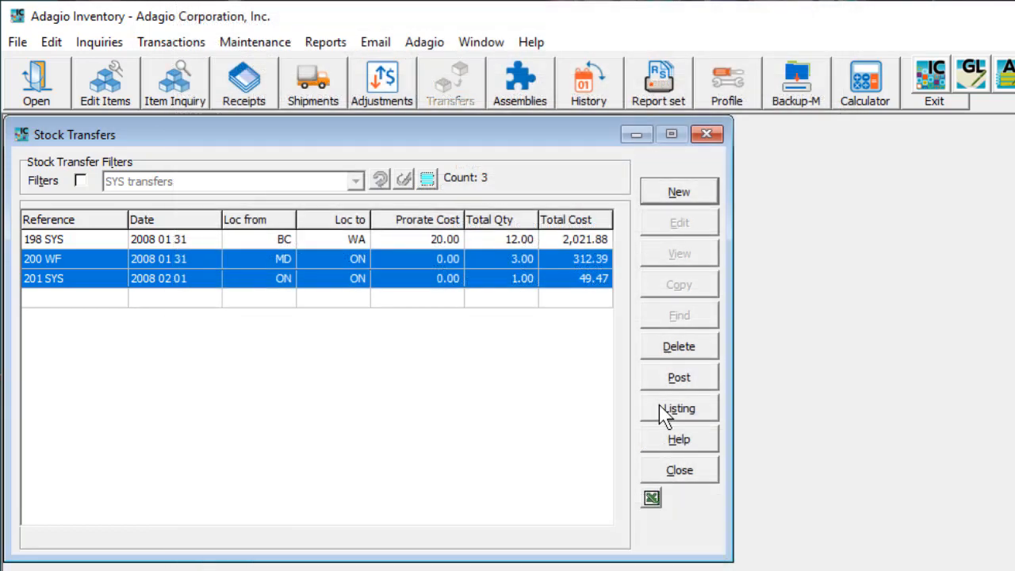
left_click(578, 242)
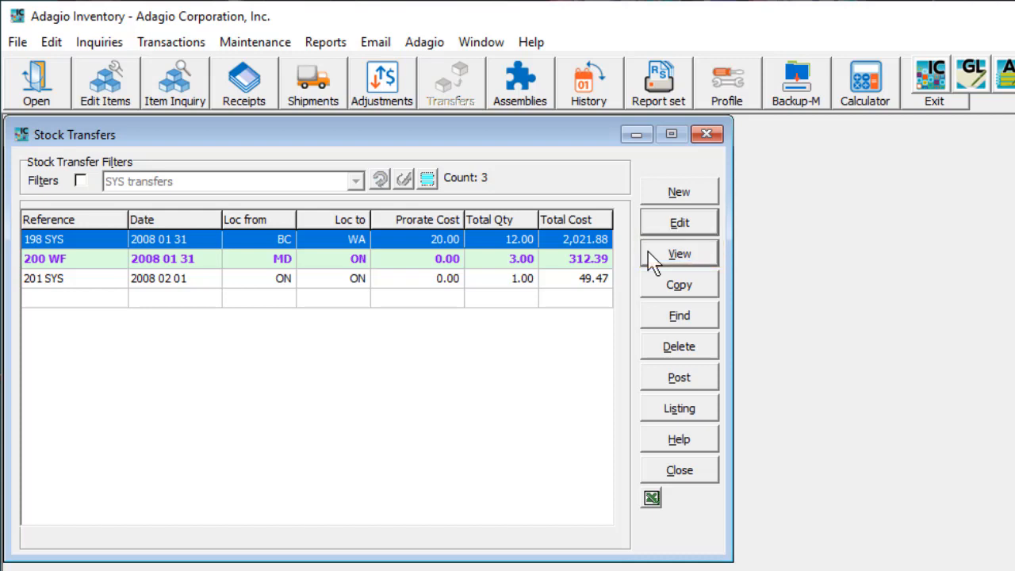
Open the Inquiries menu and close it again without choosing an inquiry
left_click(121, 51)
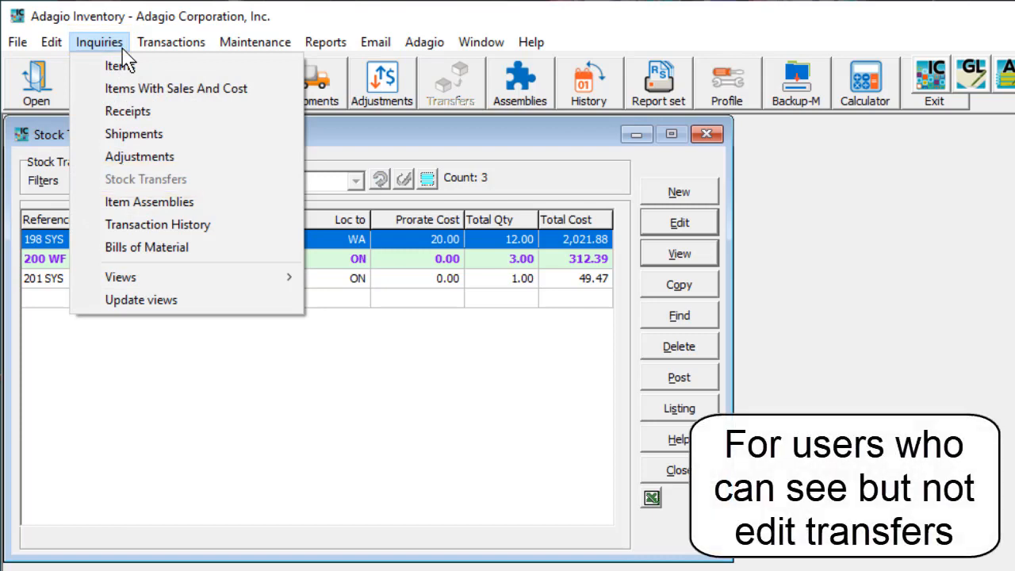
left_click(123, 49)
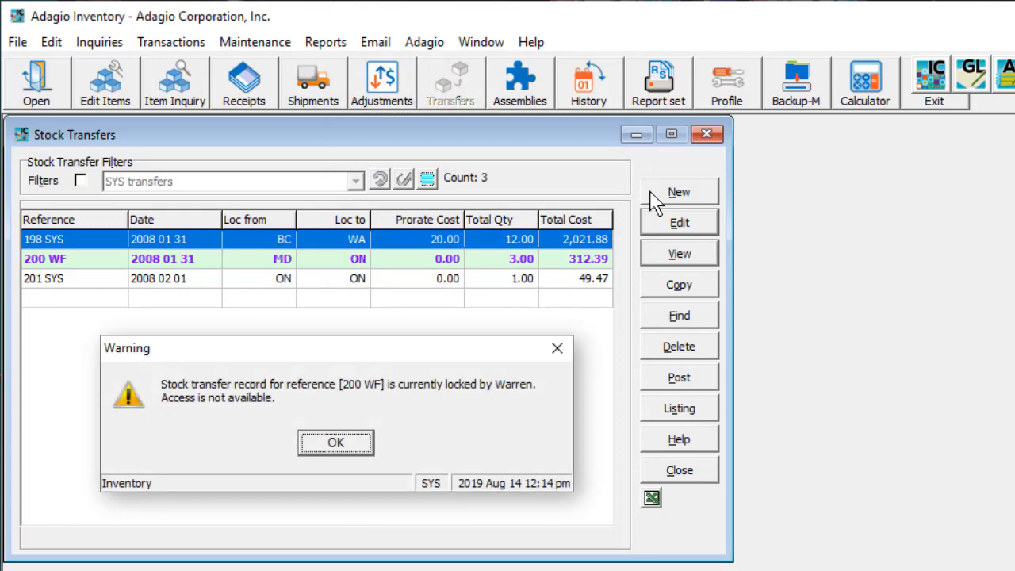
Create a new stock transfer, auto-numbered 202 SYS and dated 2/1/2008
left_click(655, 197)
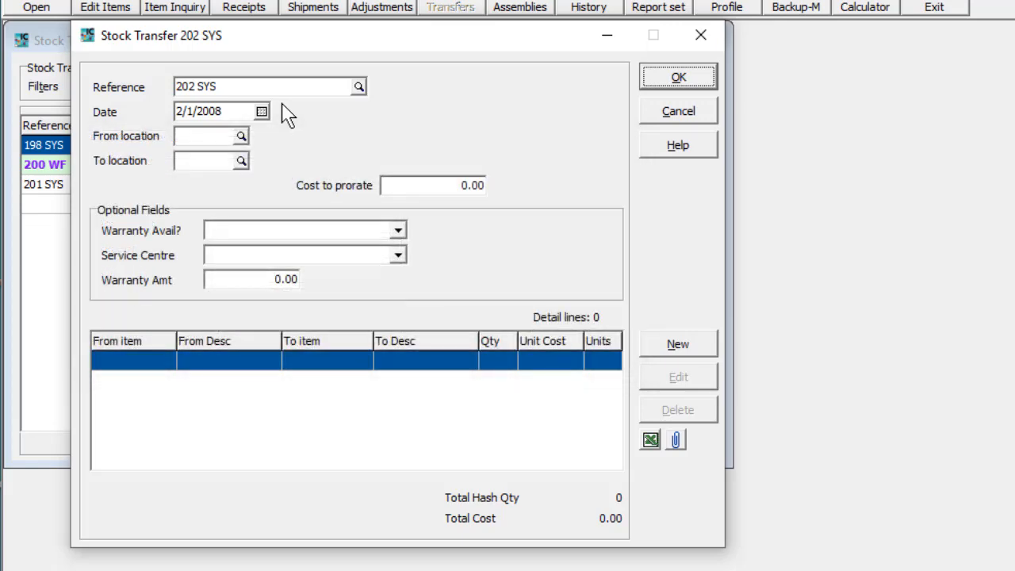
Set the transfer from WA to BC with 10.00 cost to prorate, then add a new line
left_click(241, 137)
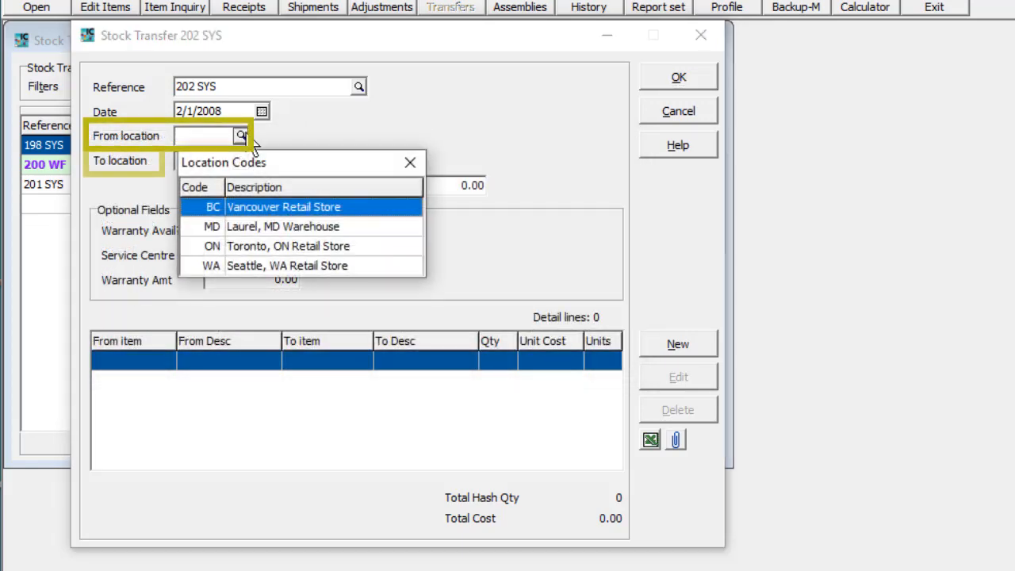
left_click(231, 266)
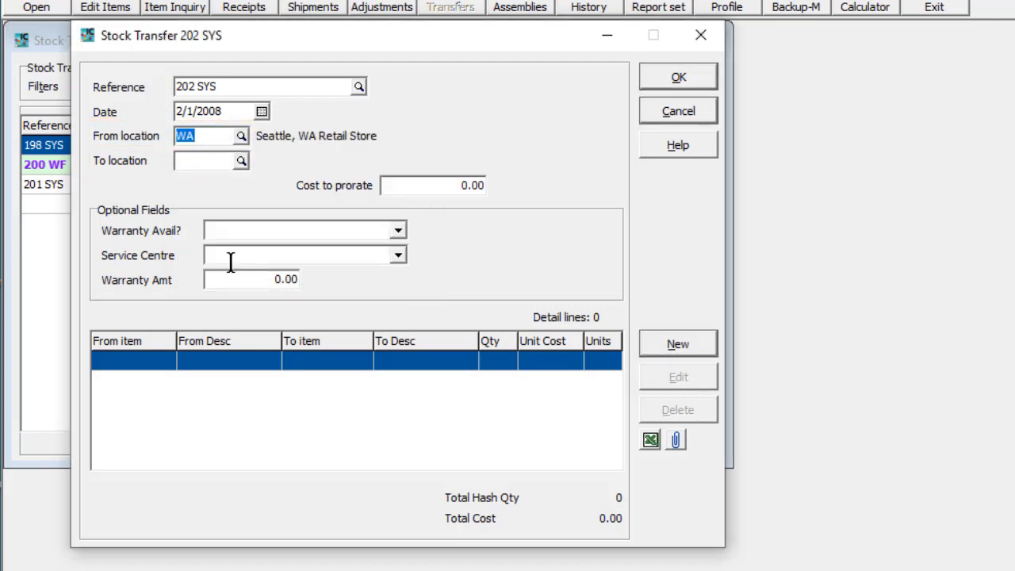
key("Tab")
type("BC")
key("Tab")
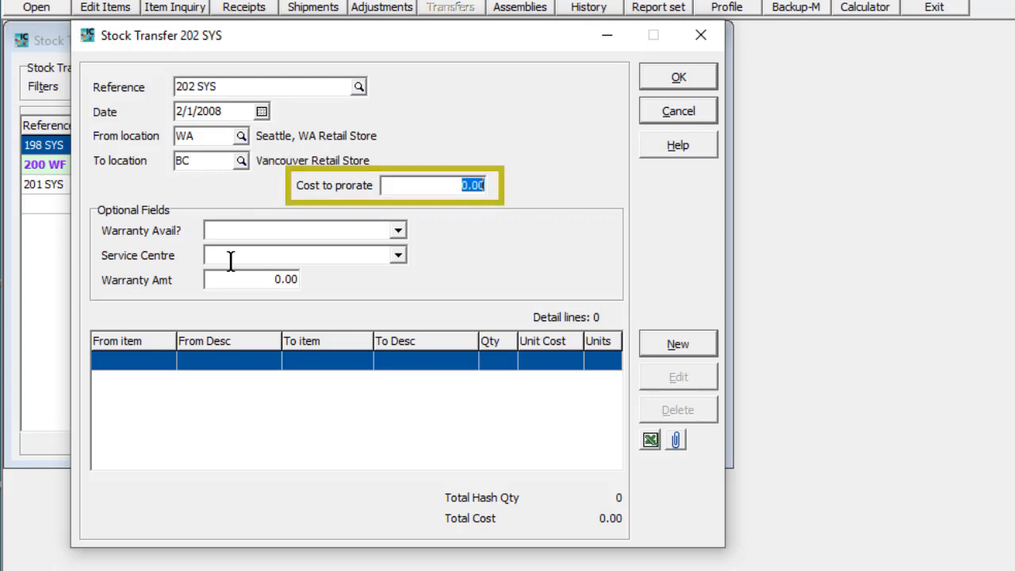
type("10")
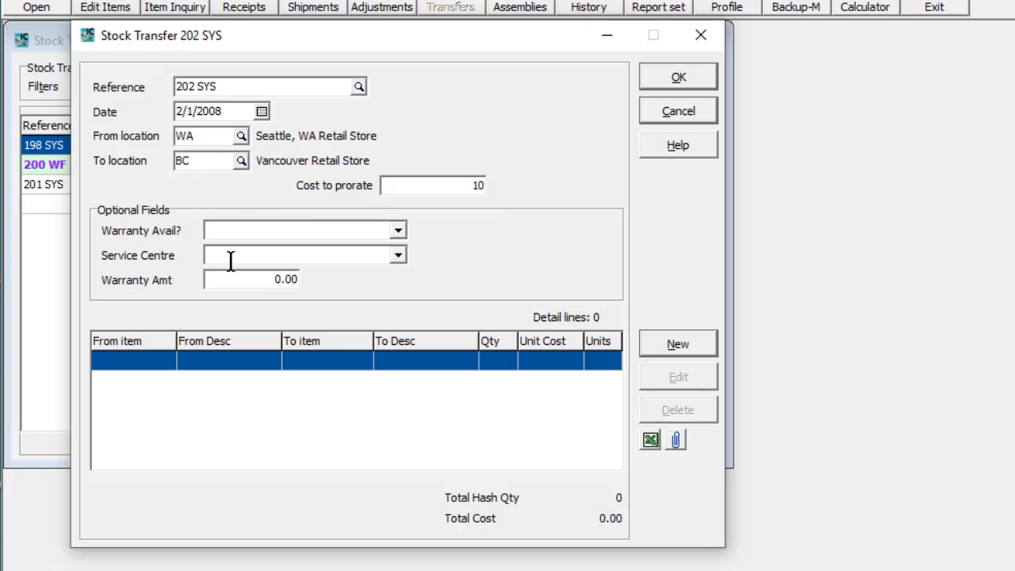
key("Tab")
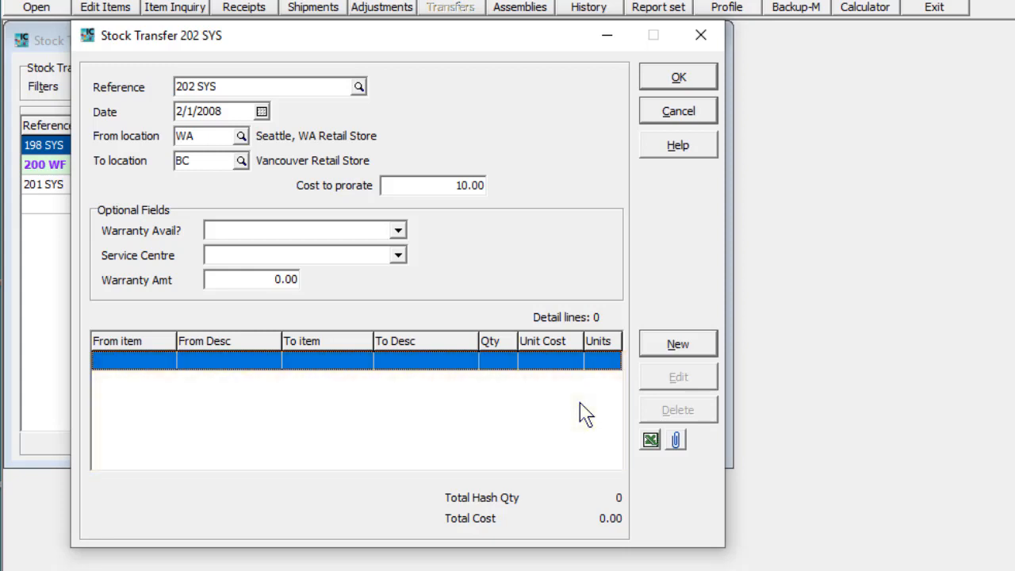
left_click(647, 350)
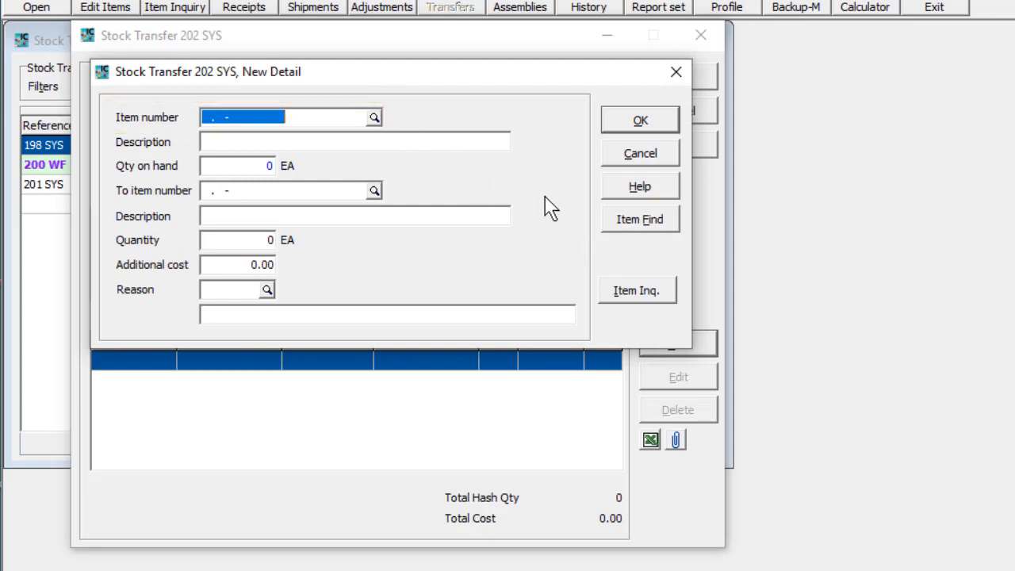
Select item GLC.CAL-001, the Callaway Hawk Eye Pro Series Driver, via a description search for CAL
left_click(606, 225)
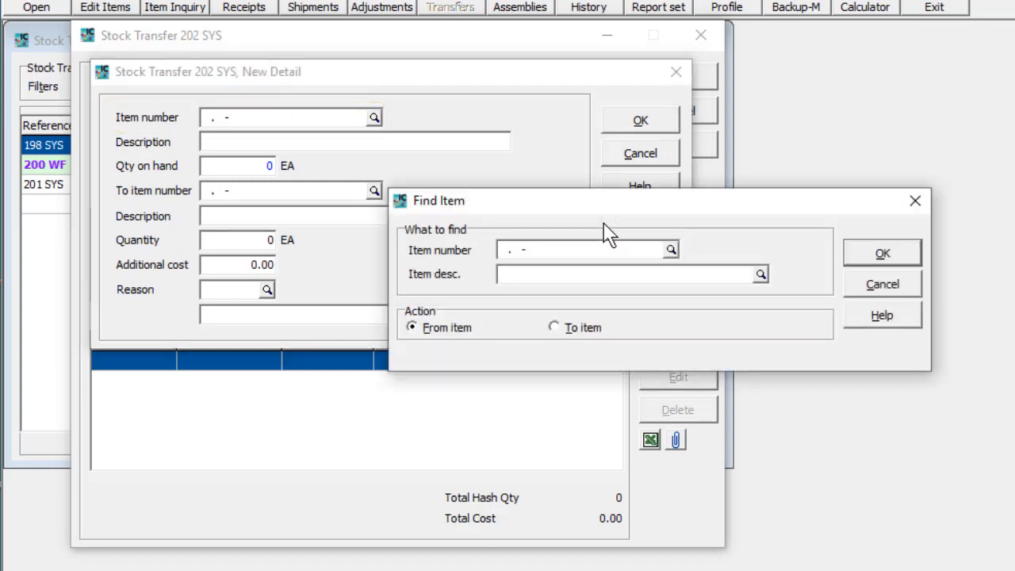
type("CAL")
key("Return")
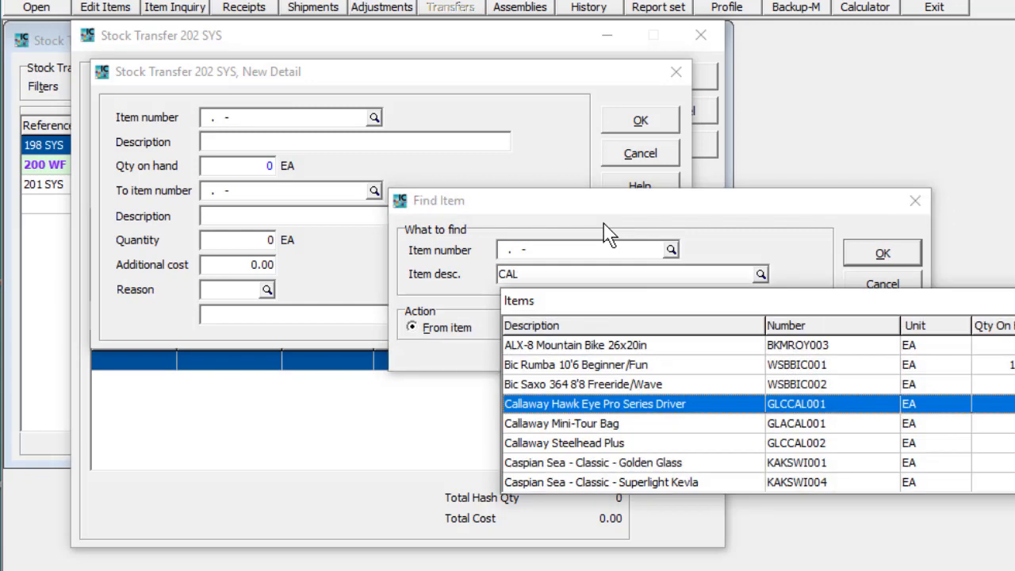
key("Return")
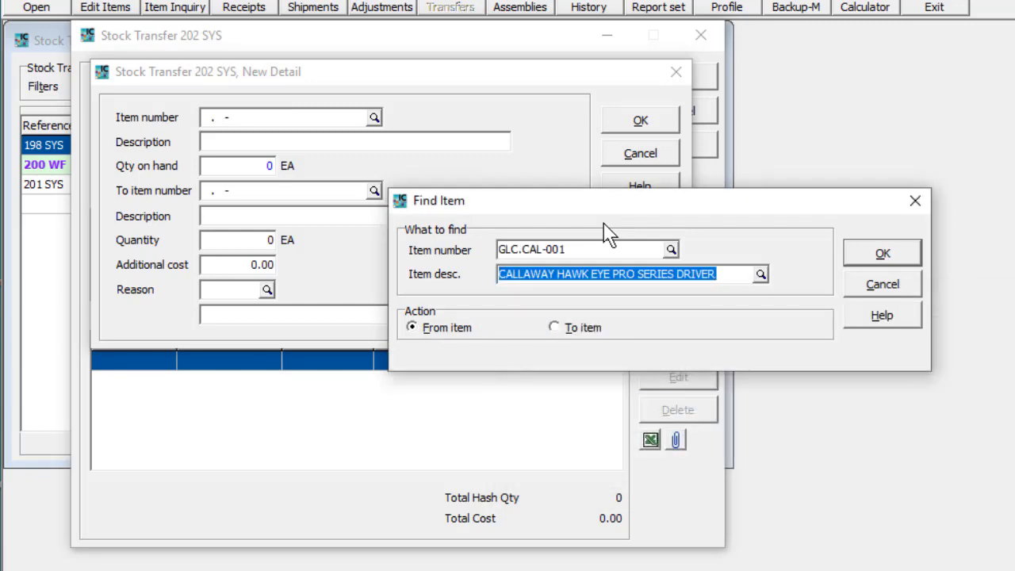
key("Return")
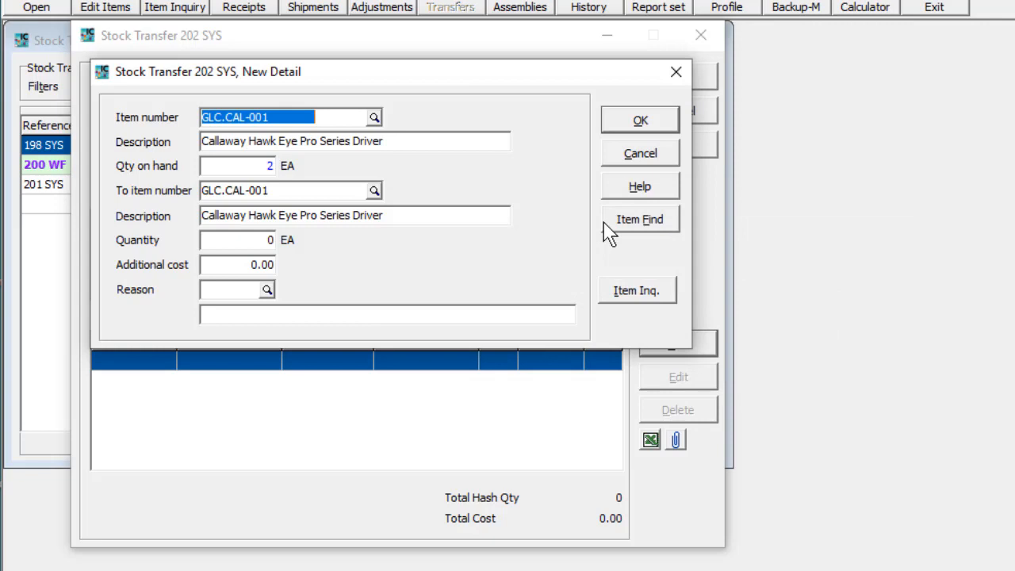
Keep GLC.CAL-001 as the destination item and enter a transfer quantity of 2
left_click(380, 195)
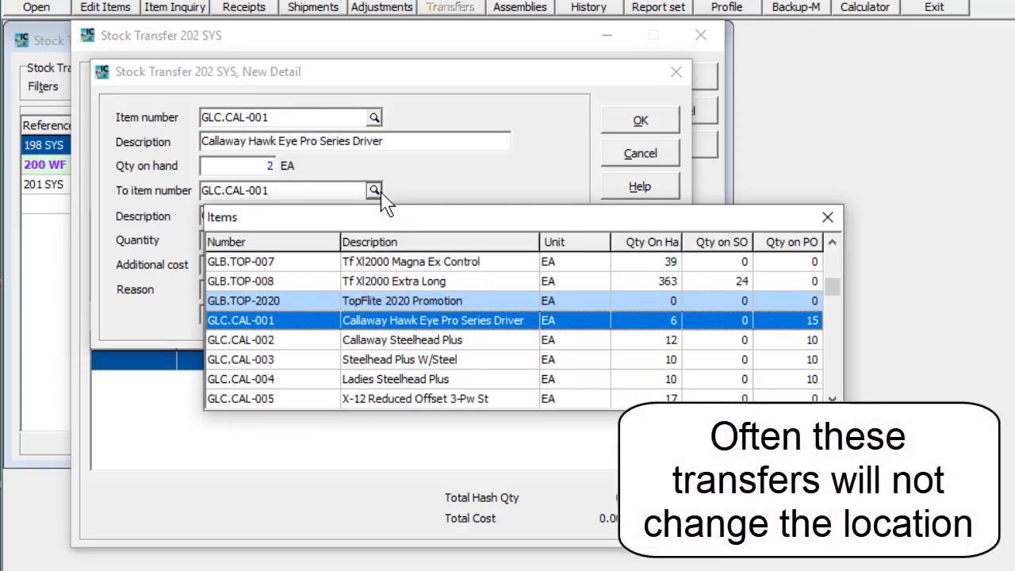
key("Return")
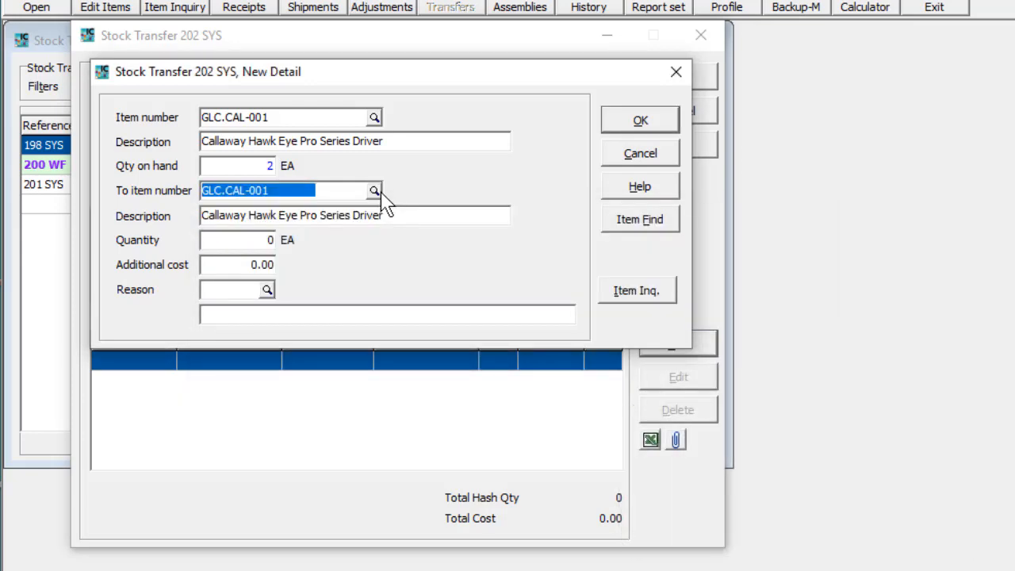
left_click(269, 240)
type("2")
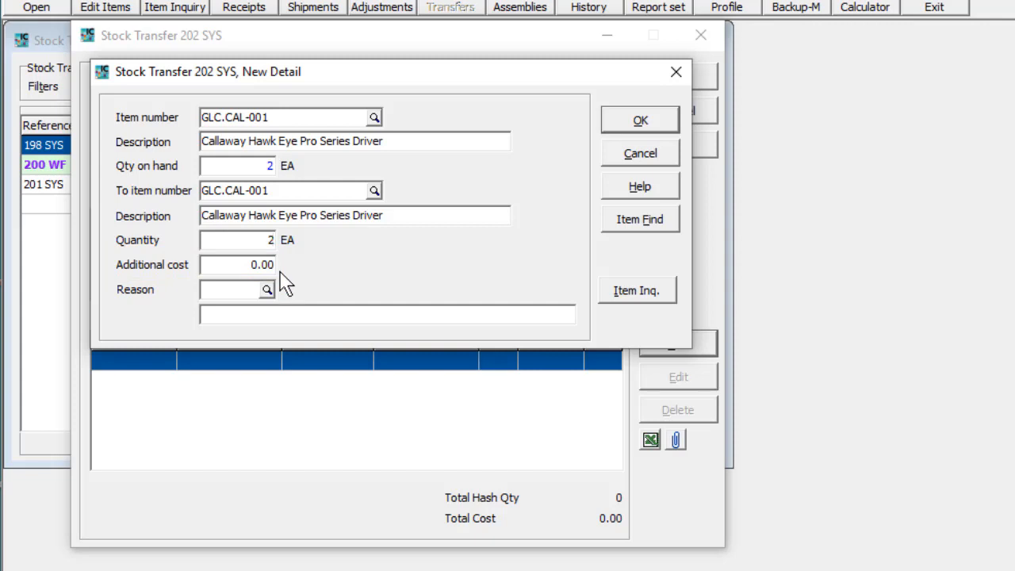
Assign reason STORGE, check the item inquiry, and add the 2-unit line totalling 494.94
left_click(270, 294)
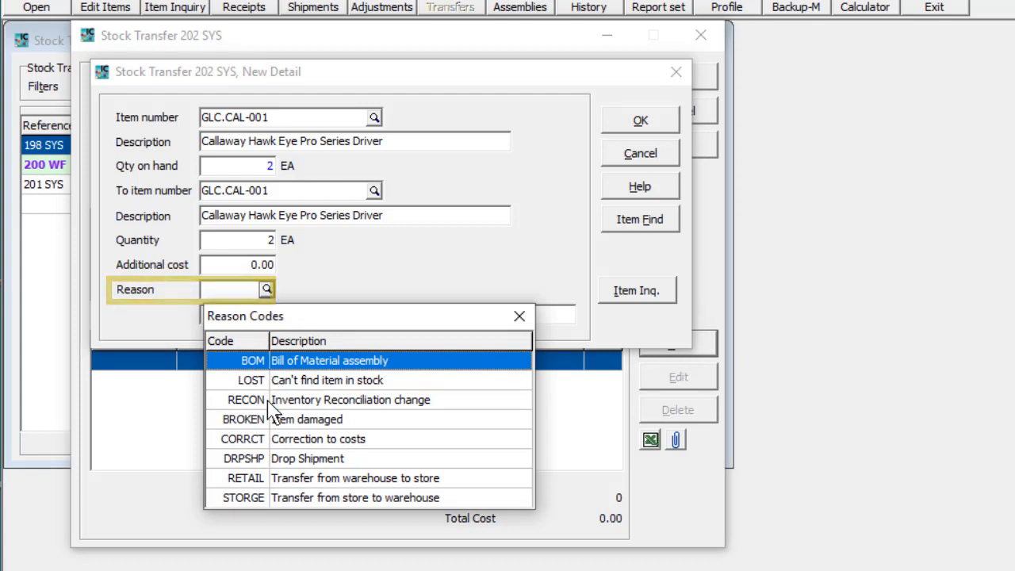
double_click(262, 497)
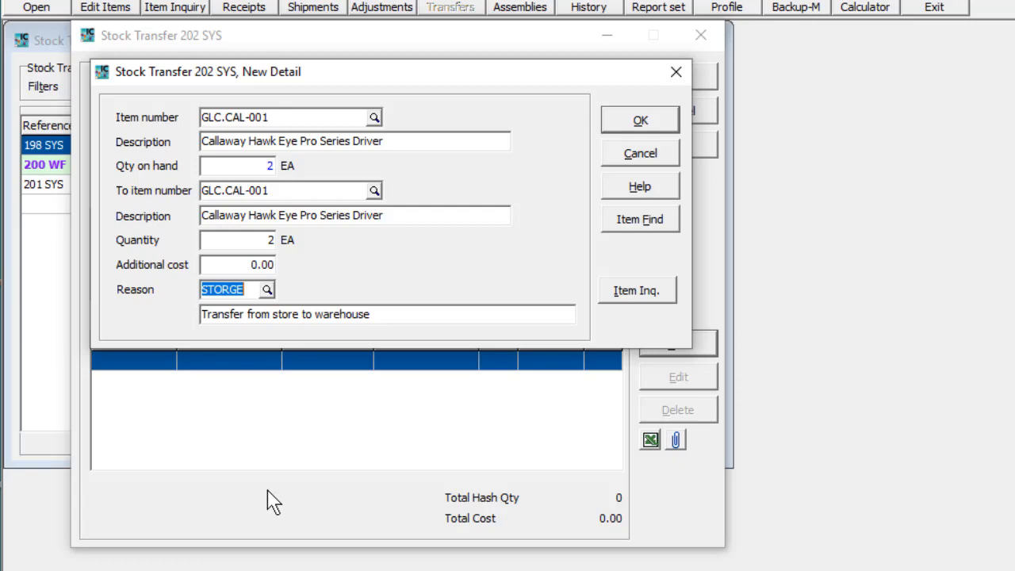
left_click(615, 293)
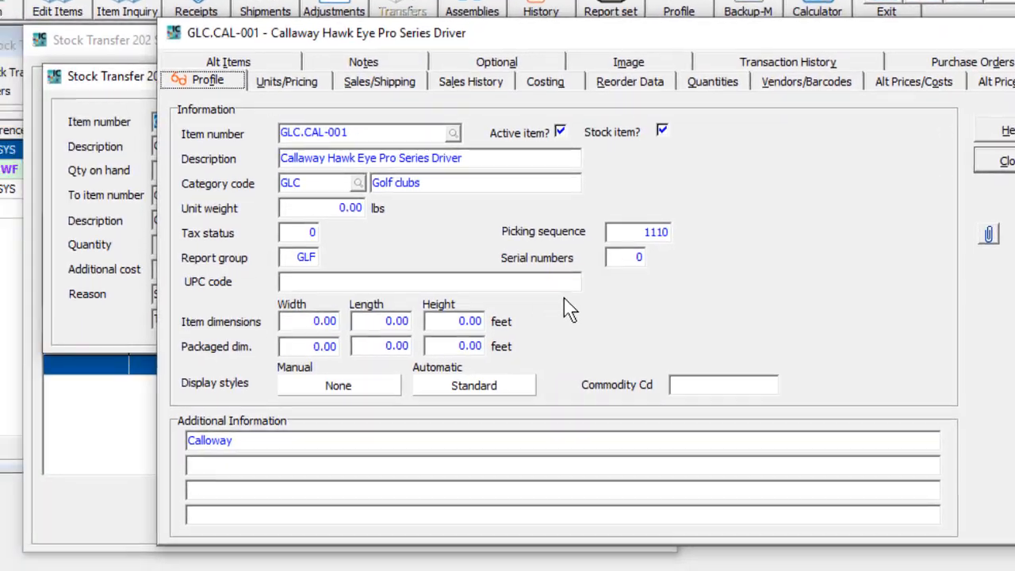
key("Escape")
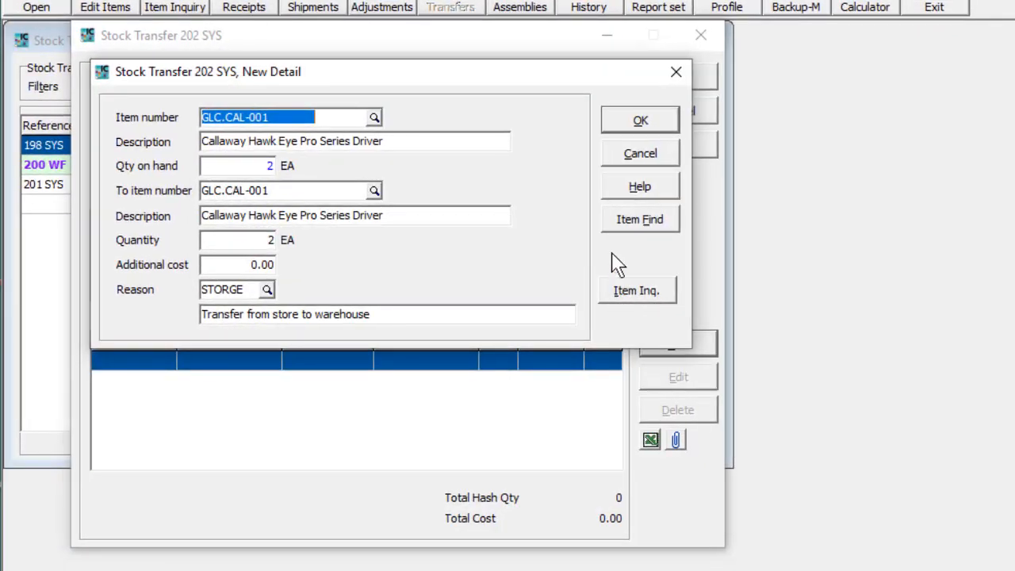
left_click(619, 127)
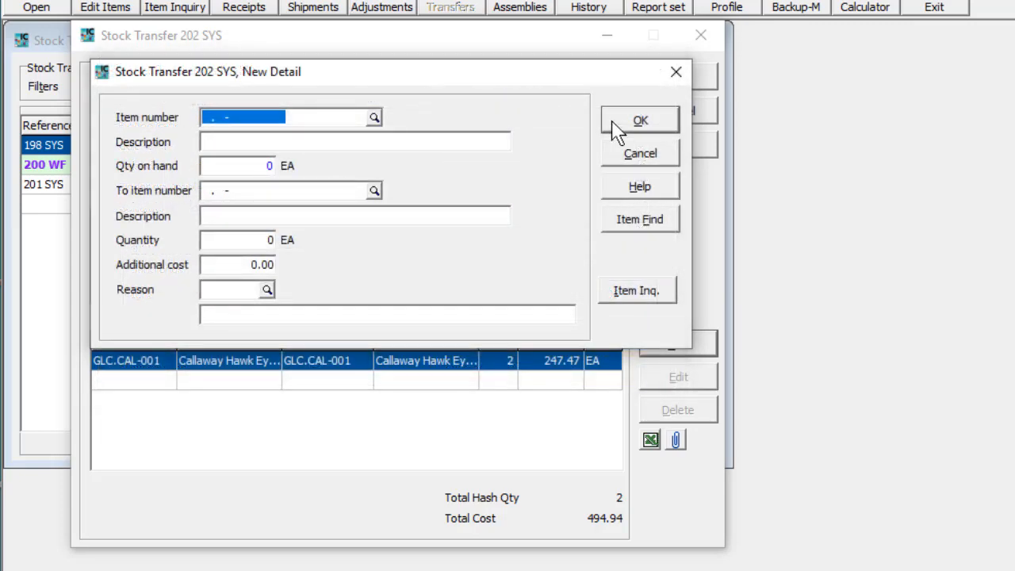
Close the detail entry and save transfer 202 SYS, 7.00 units totalling 768.29
left_click(614, 123)
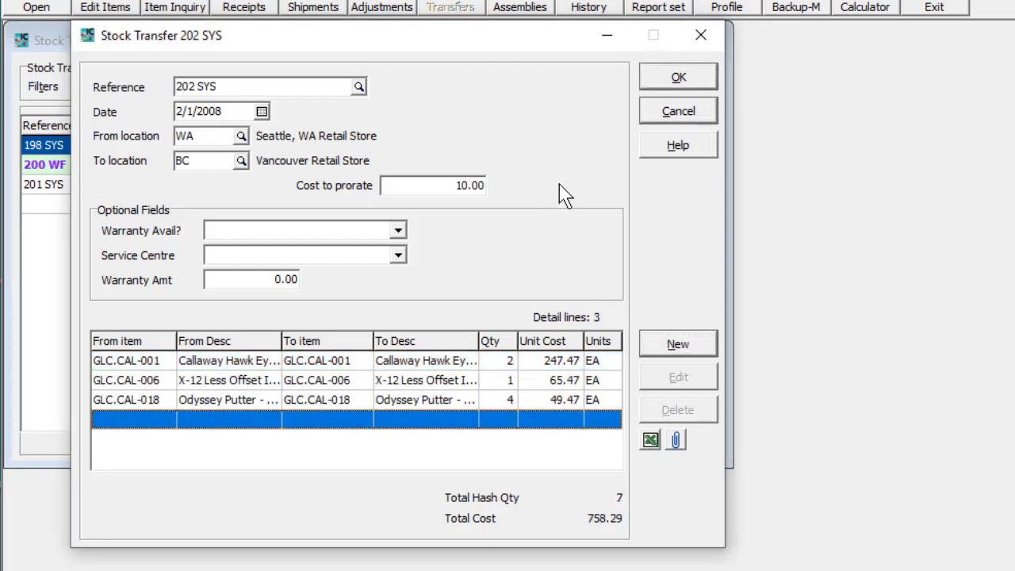
left_click(645, 83)
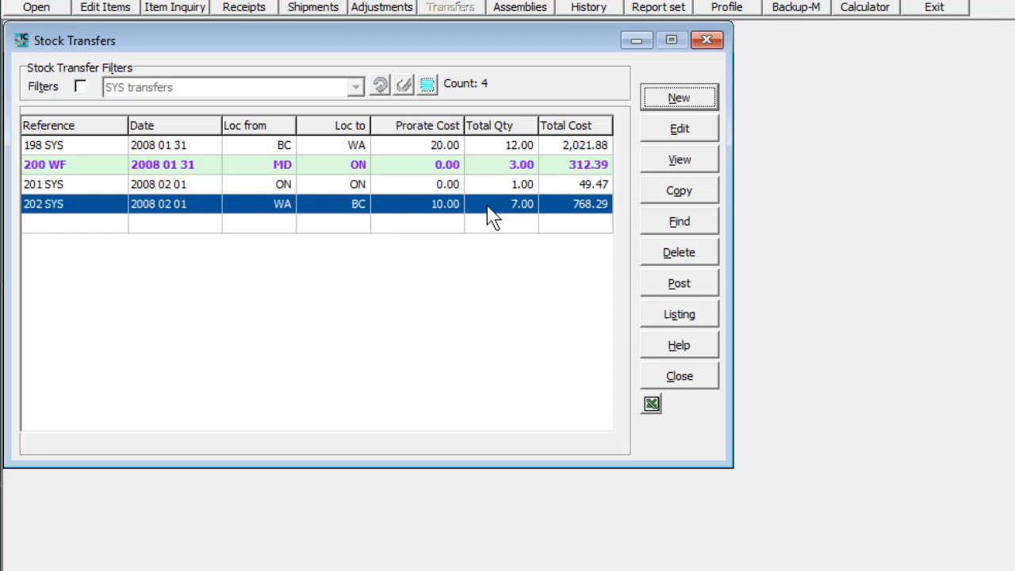
Post transfers 198 SYS and 202 SYS together and acknowledge the completion message
left_click(486, 148, "ctrl")
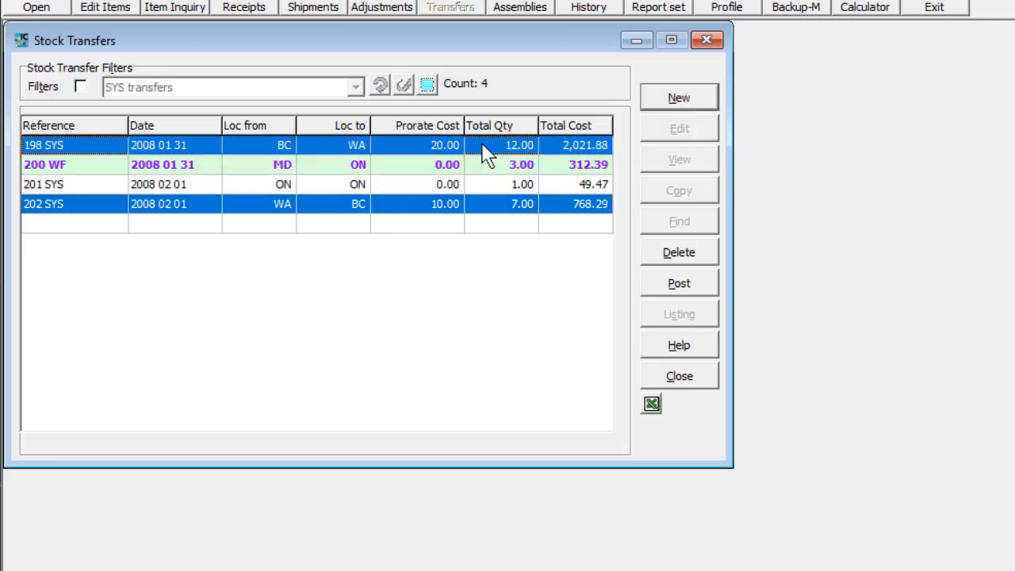
left_click(655, 287)
left_click(643, 311)
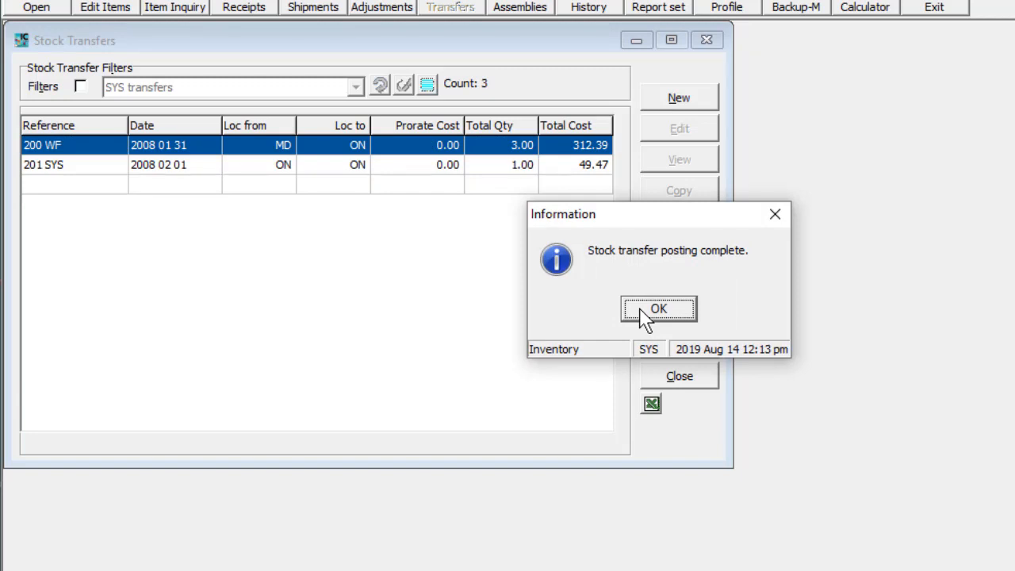
left_click(658, 309)
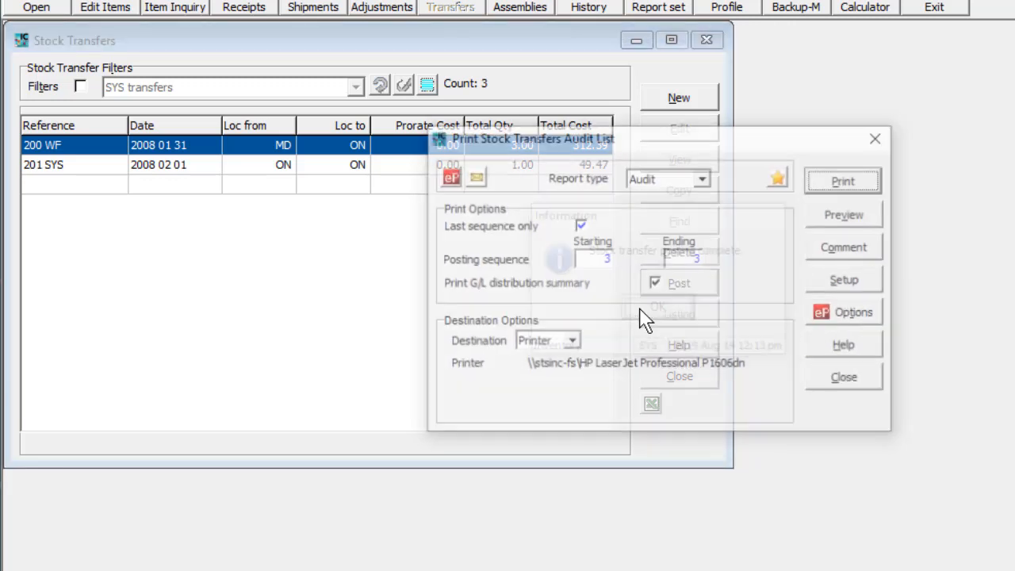